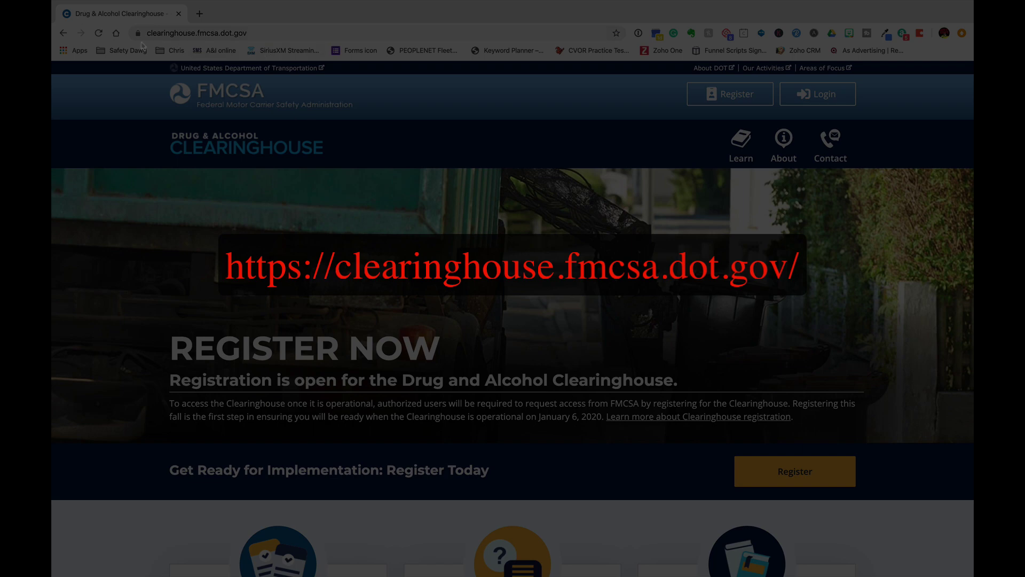
- Open the Clearinghouse Register page and scroll to the Go to login.gov button
left_click(726, 96)
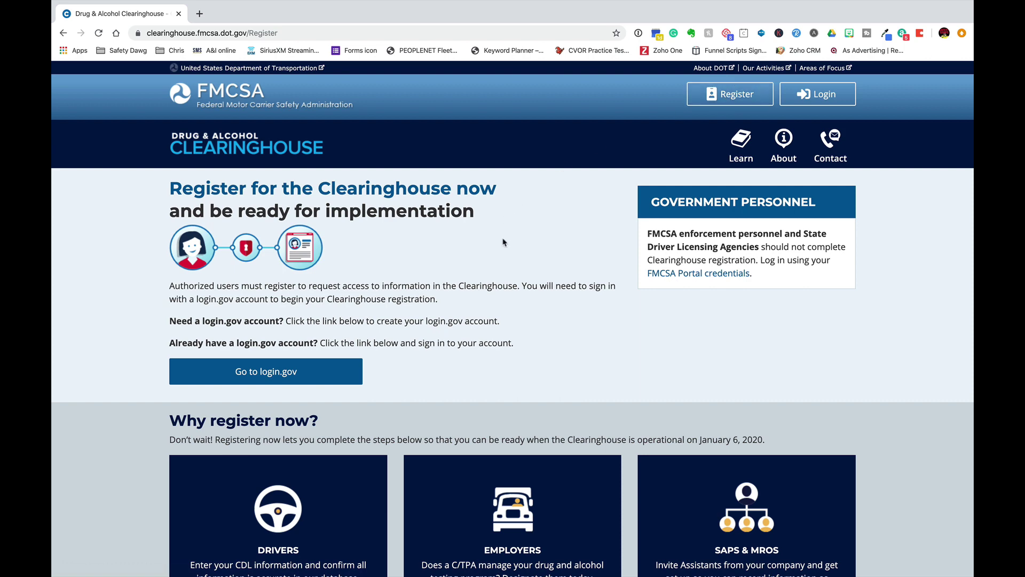
scroll(502, 242, "down", 3)
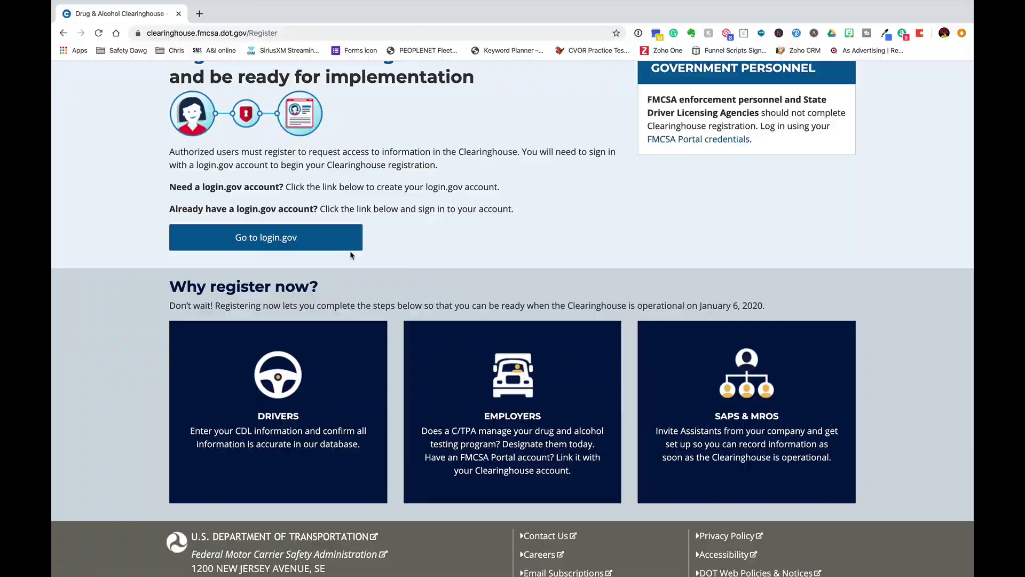
- Go to login.gov and choose to create a new account
left_click(268, 241)
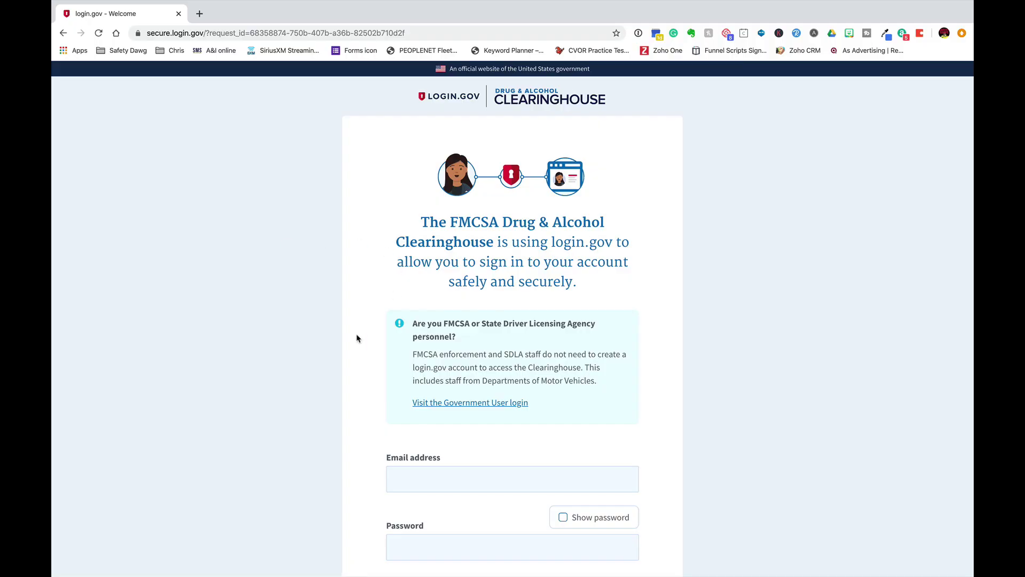
scroll(356, 338, "down", 3)
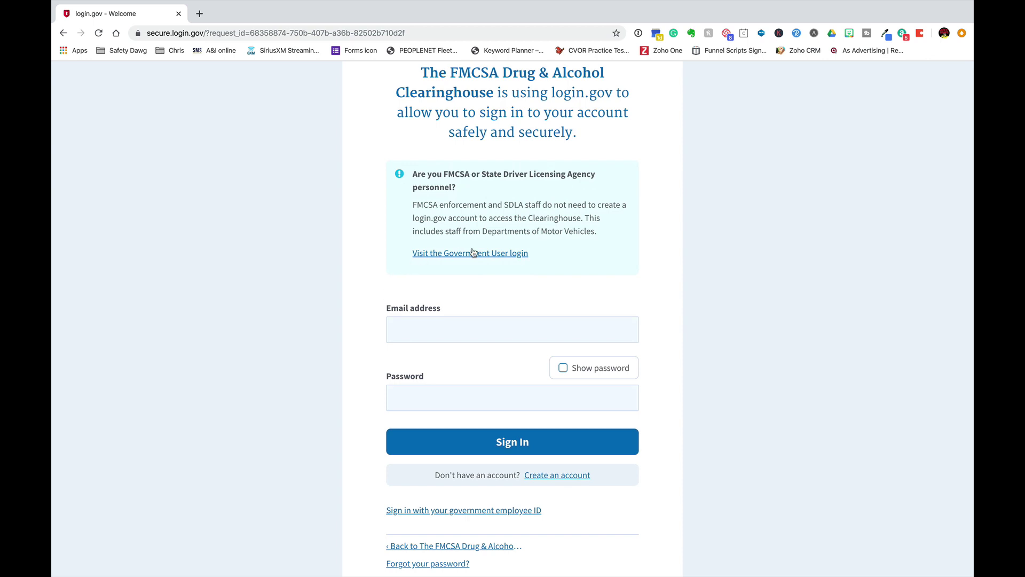
scroll(455, 333, "down", 2)
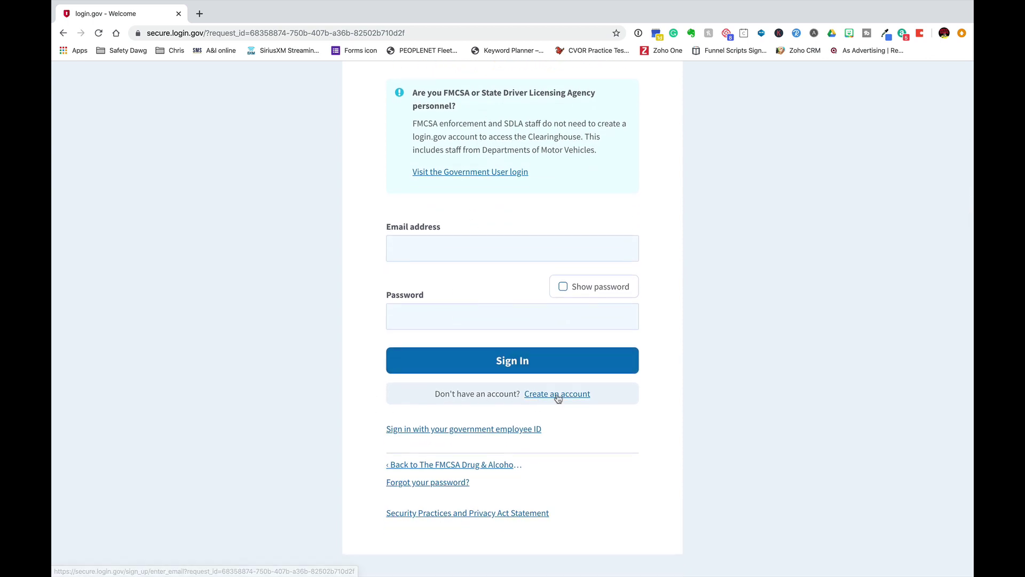
left_click(555, 394)
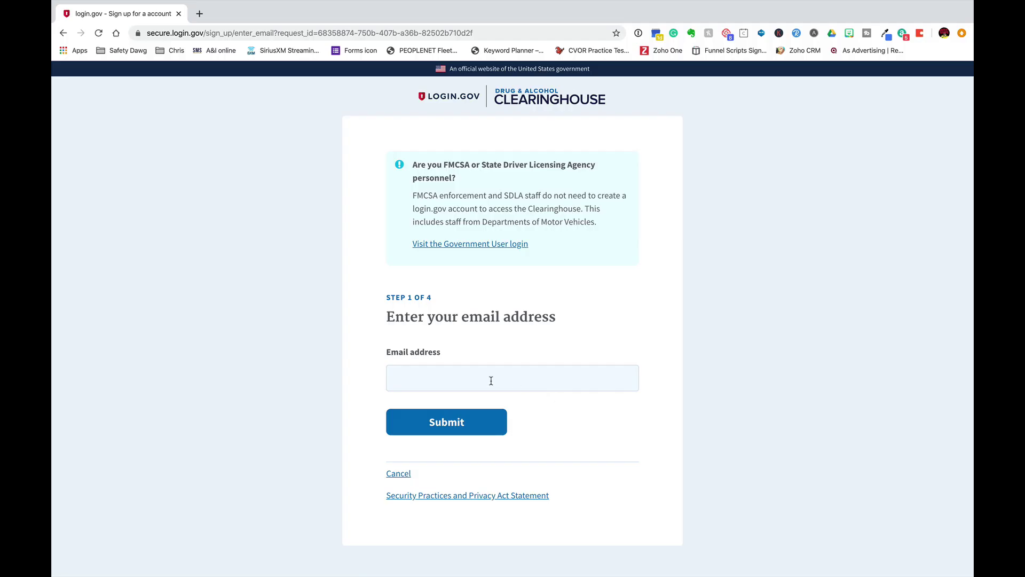
- Enter the account's email address and submit it
left_click(488, 380)
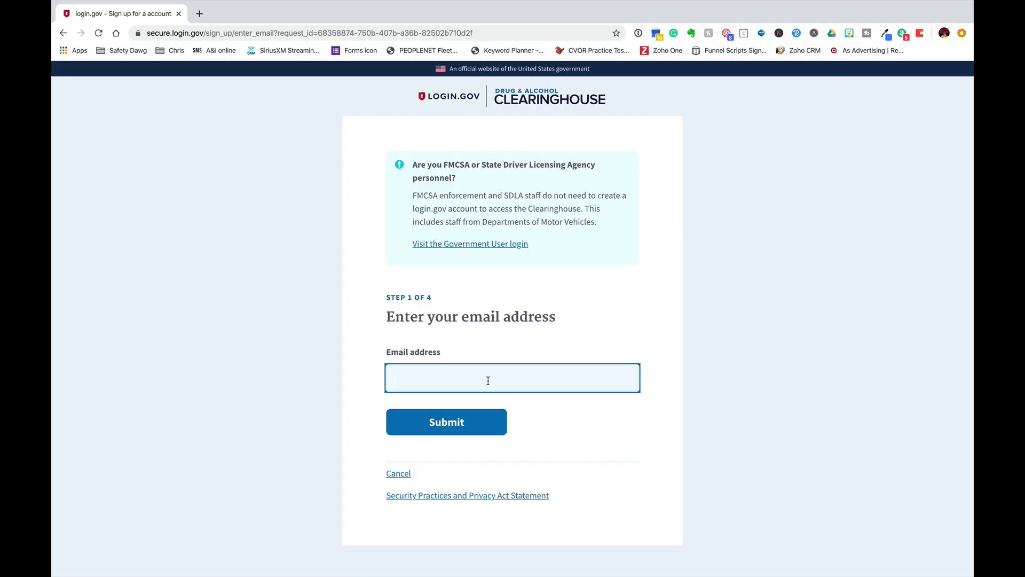
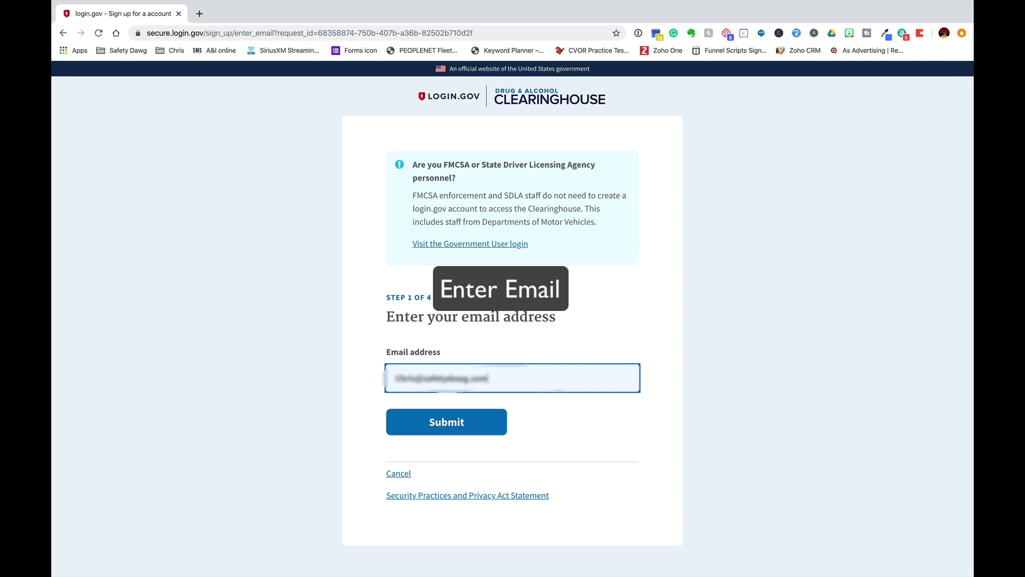
left_click(451, 424)
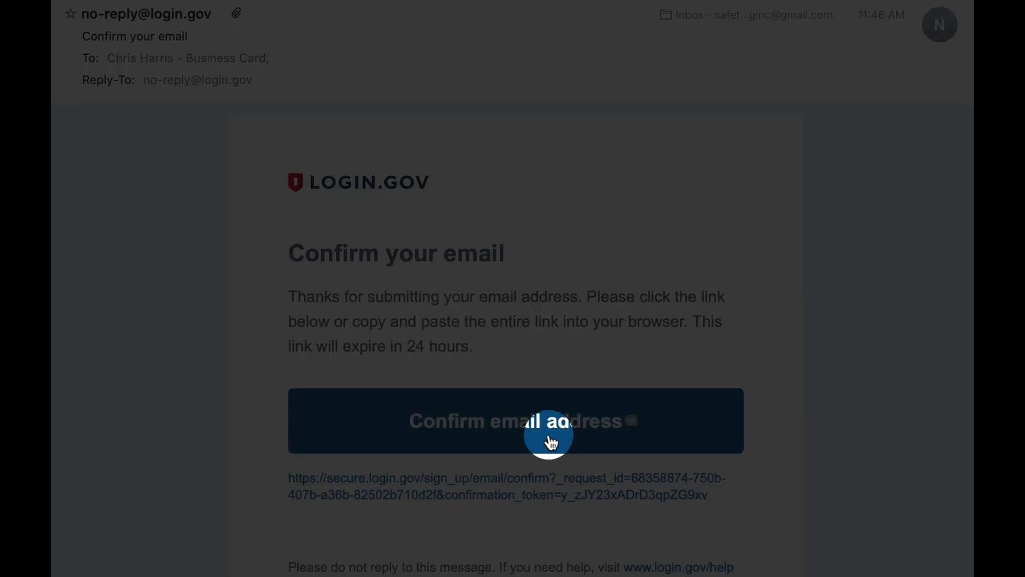
- Confirm the email address using the button in the login.gov message
left_click(516, 425)
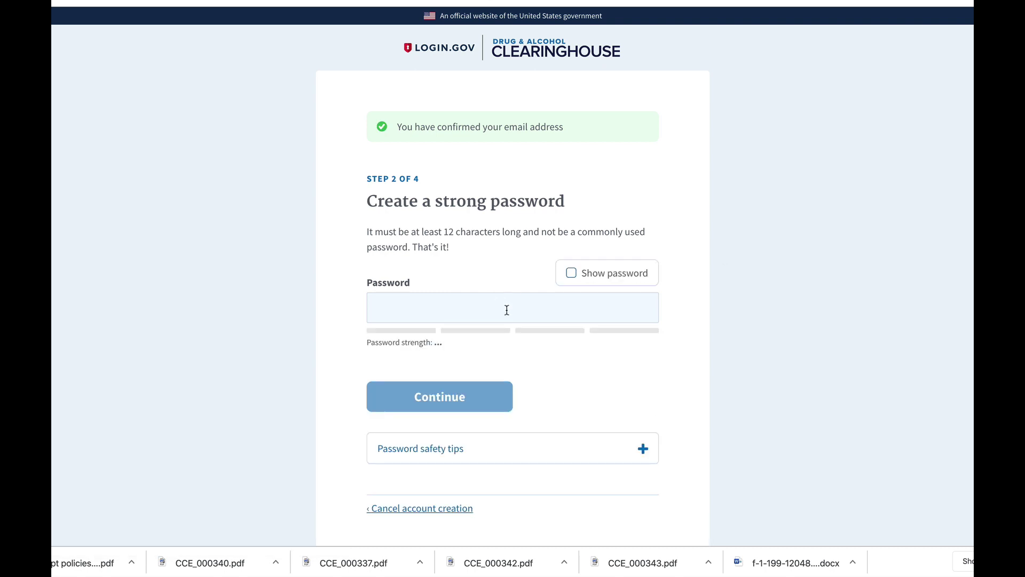
- Enter a strong 12-character account password rated Great and continue
left_click(447, 313)
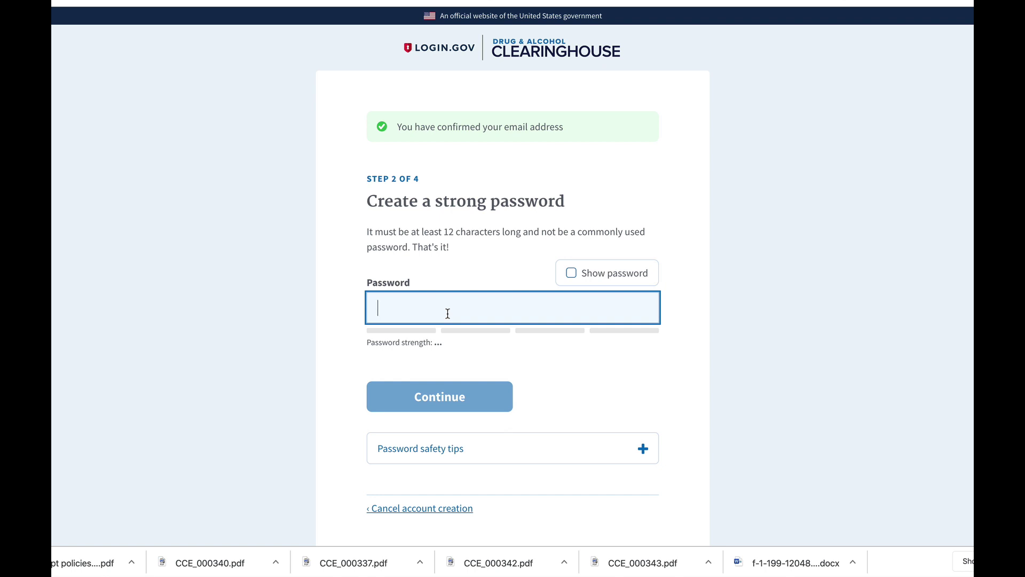
type("a")
type("•••••••")
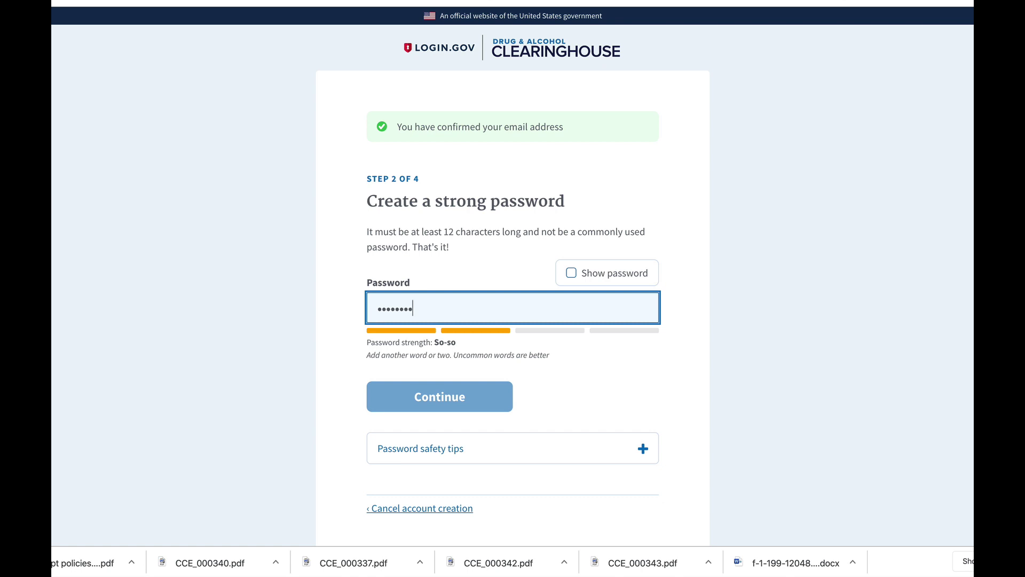
type("••••")
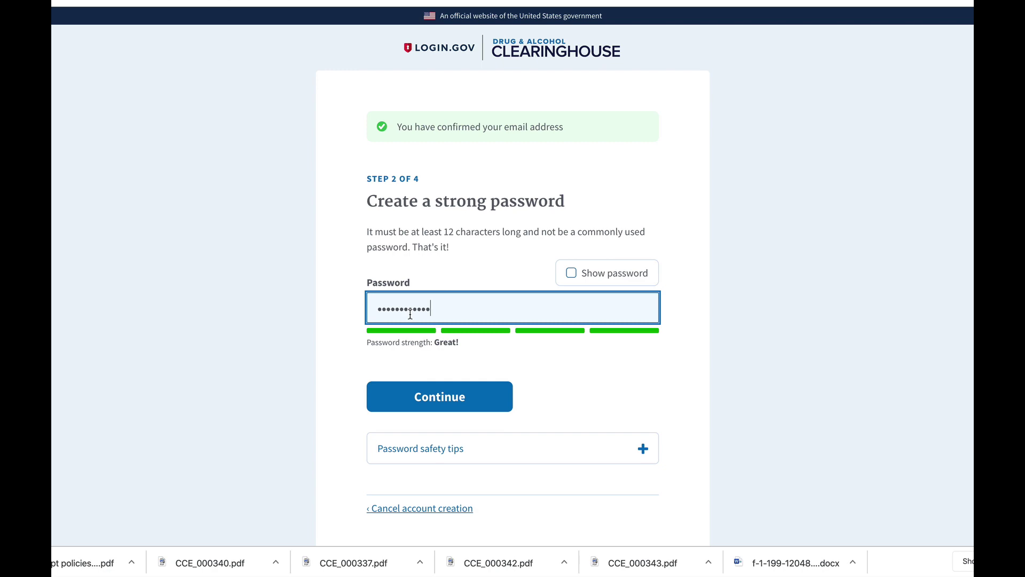
left_click(434, 410)
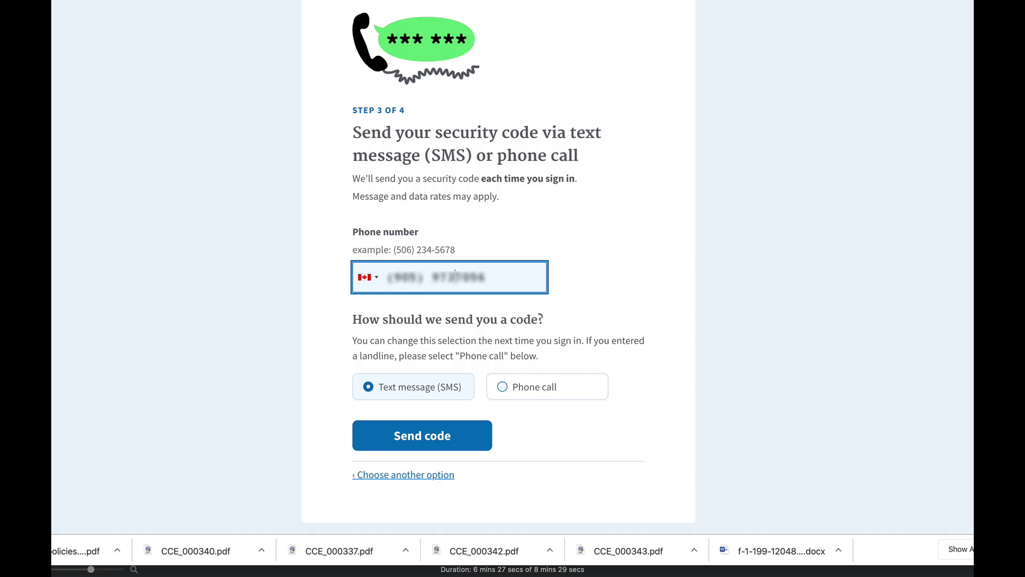
- Correct the phone number, get the security code by text message, and submit the received code
left_click(453, 277)
type("-")
left_click(418, 434)
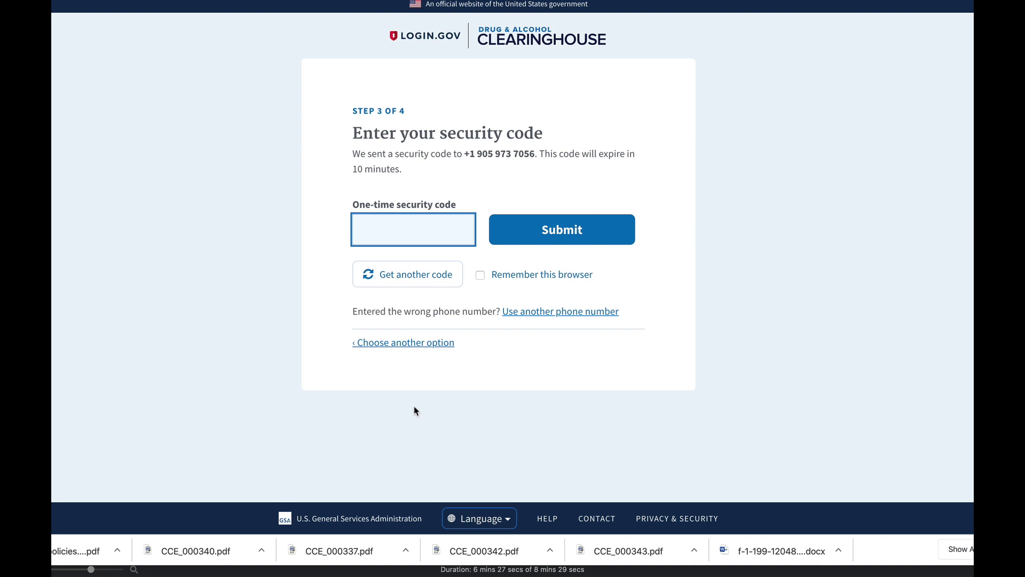
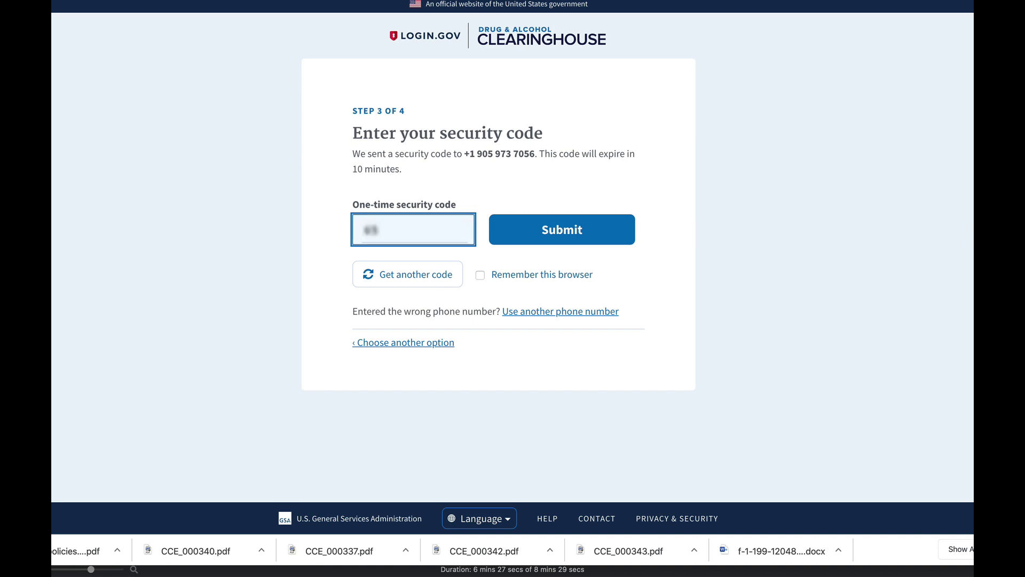
left_click(559, 232)
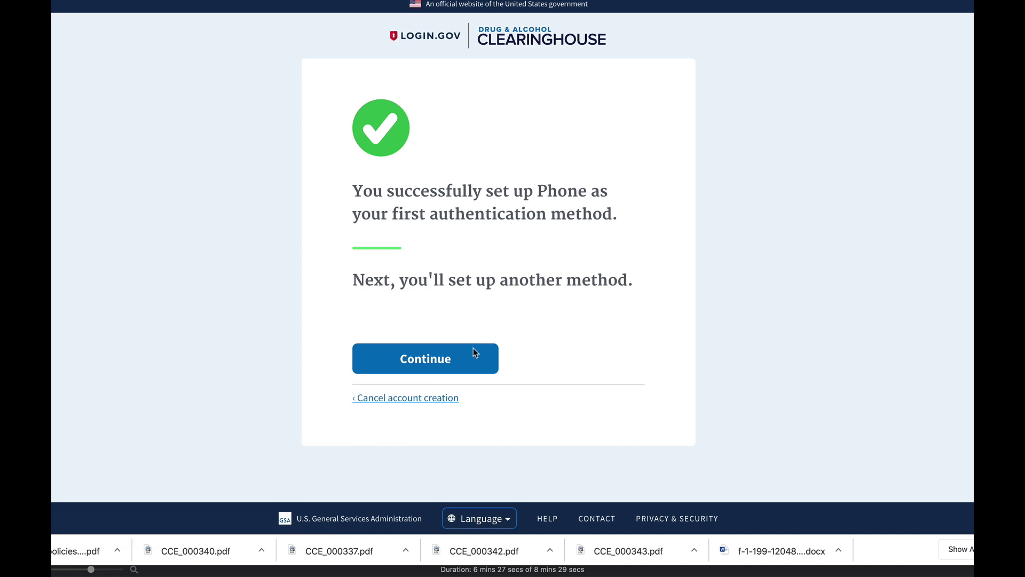
- Continue to the second method and select Authentication application
left_click(415, 365)
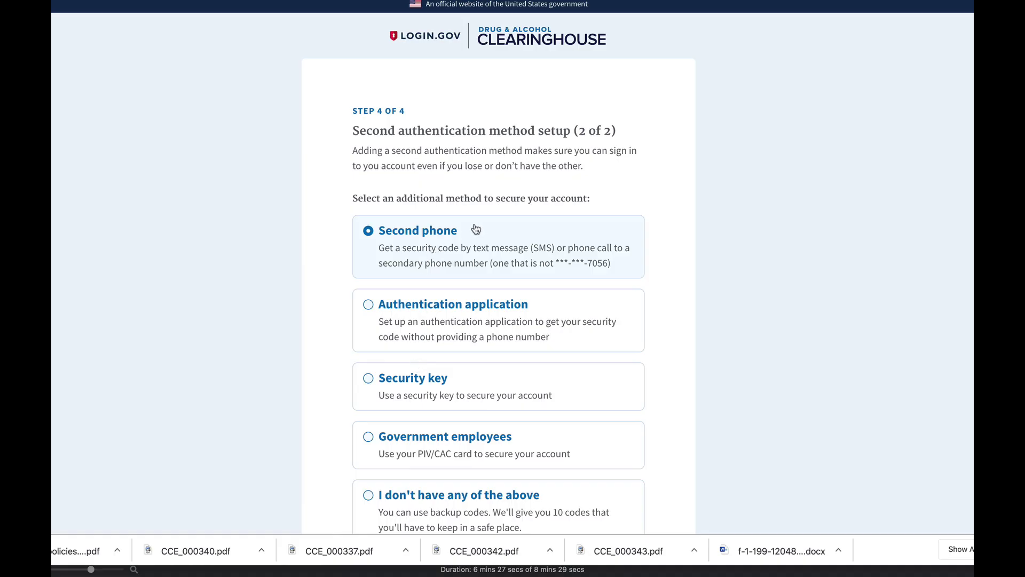
scroll(452, 334, "down", 3)
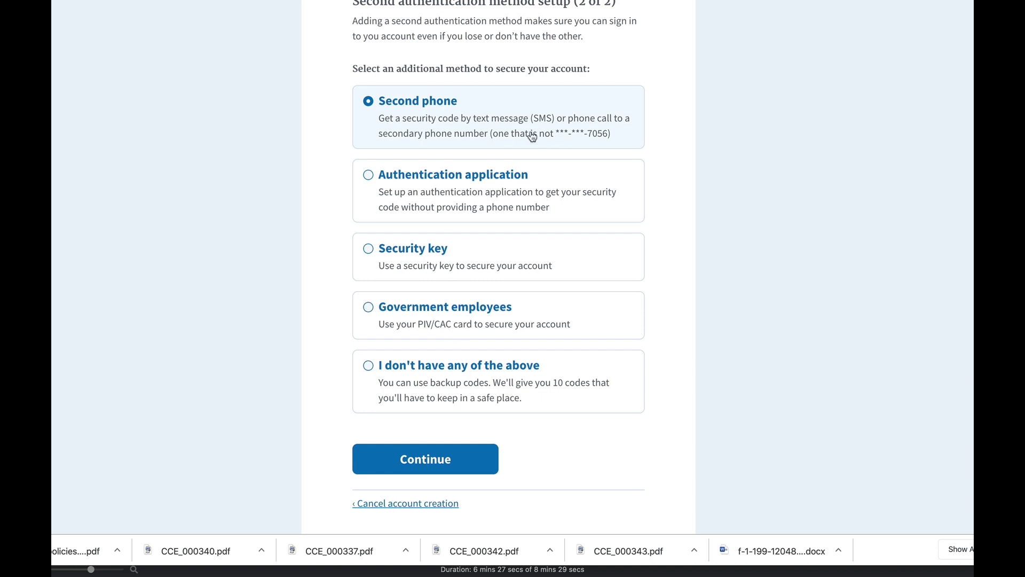
scroll(530, 133, "up", 1)
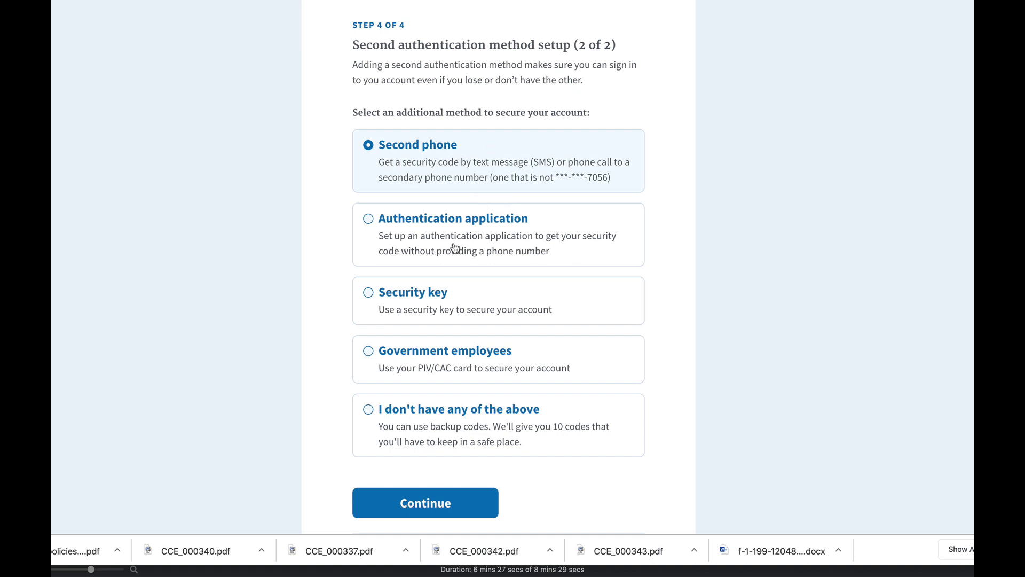
left_click(368, 222)
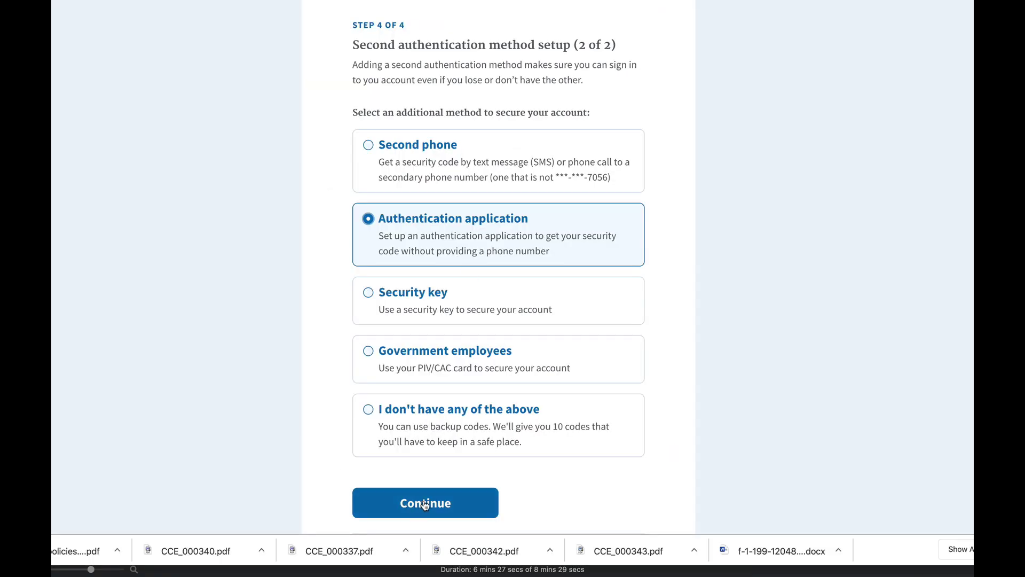
- Continue to login.gov's Enable an authentication app page
left_click(426, 503)
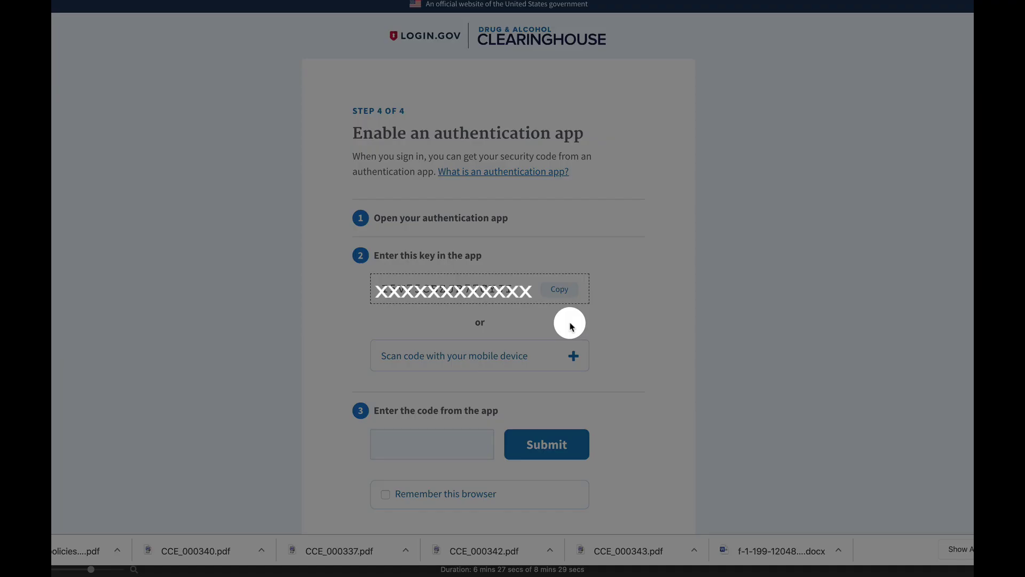
- Expand the QR code for scanning, then enter the authenticator app's one-time code
left_click(508, 356)
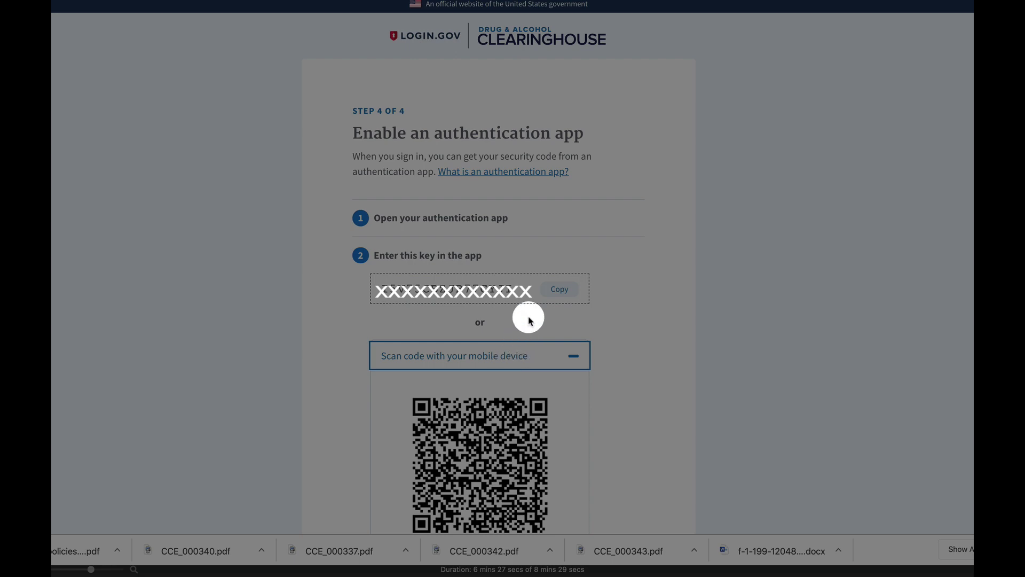
scroll(526, 315, "down", 2)
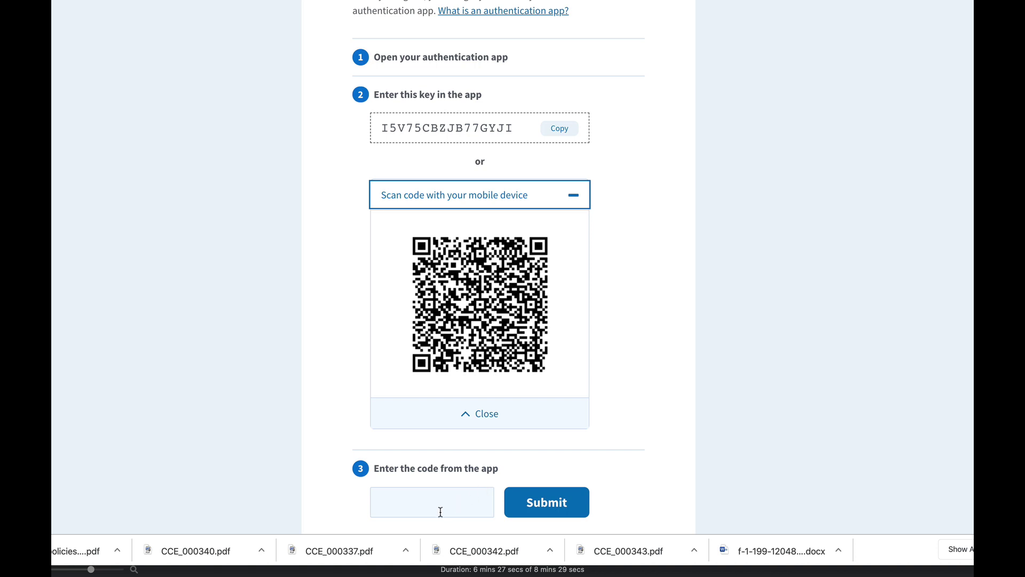
left_click(437, 504)
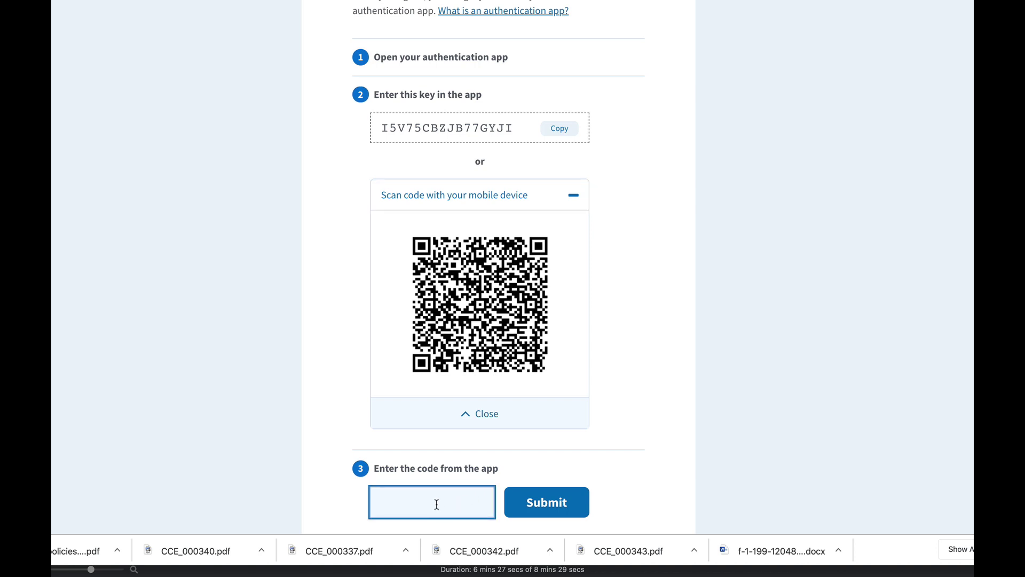
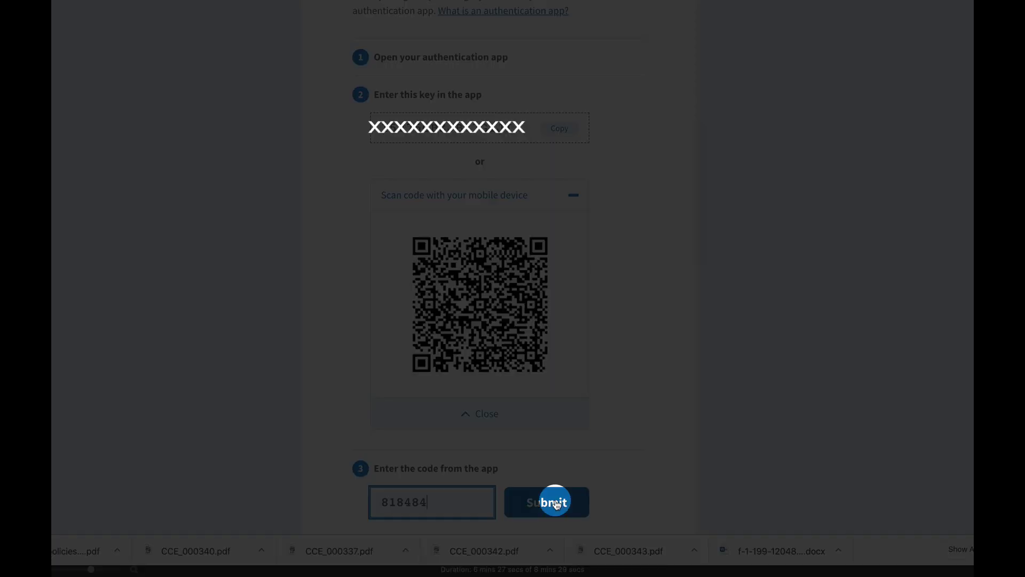
- Submit the authenticator code and continue from the account-created page back to the Clearinghouse
left_click(553, 501)
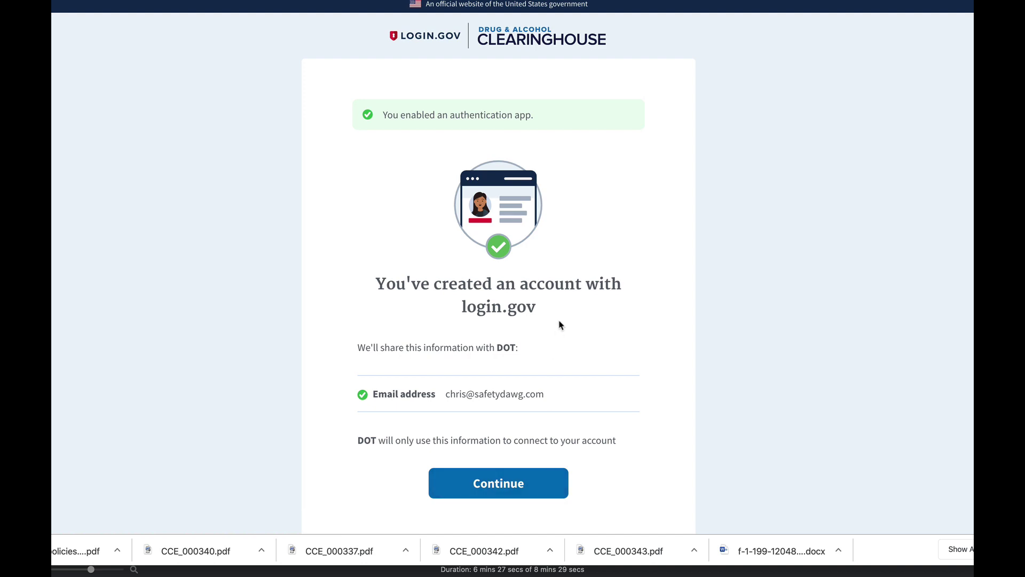
scroll(559, 325, "down", 3)
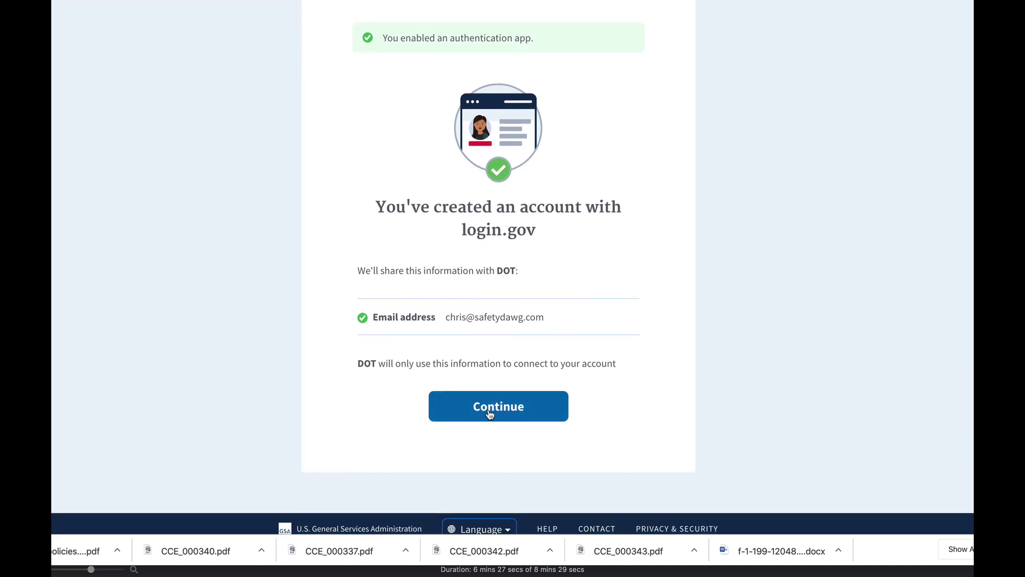
left_click(489, 412)
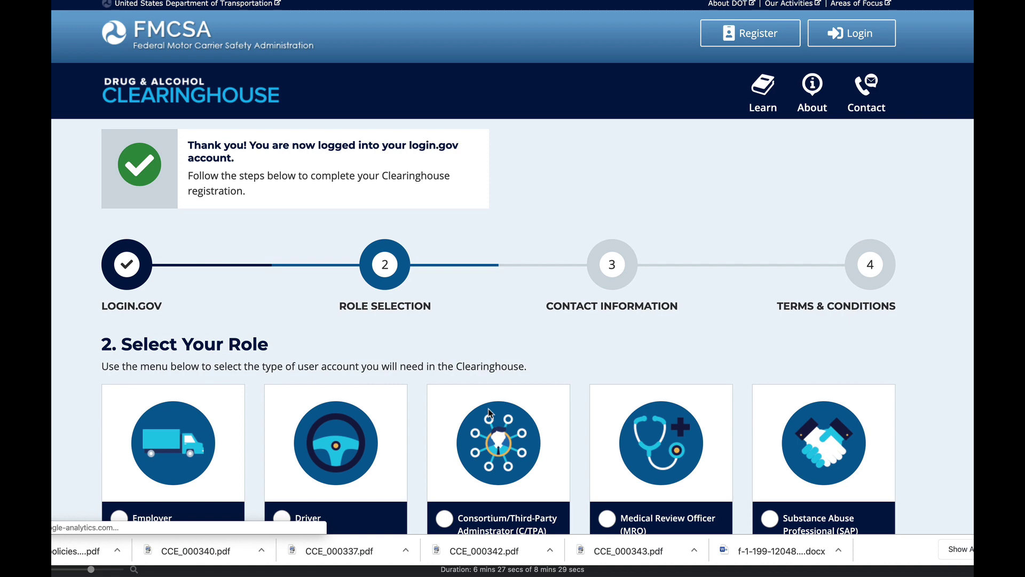
- Select the Driver role card on the Select Your Role step and click Next
left_click(336, 454)
scroll(377, 334, "down", 6)
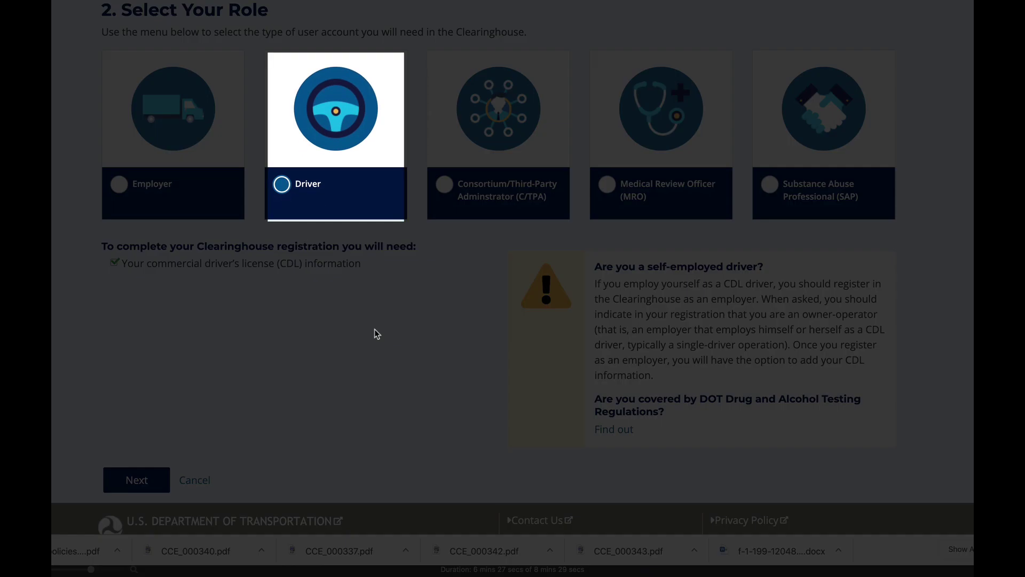
scroll(377, 333, "down", 1)
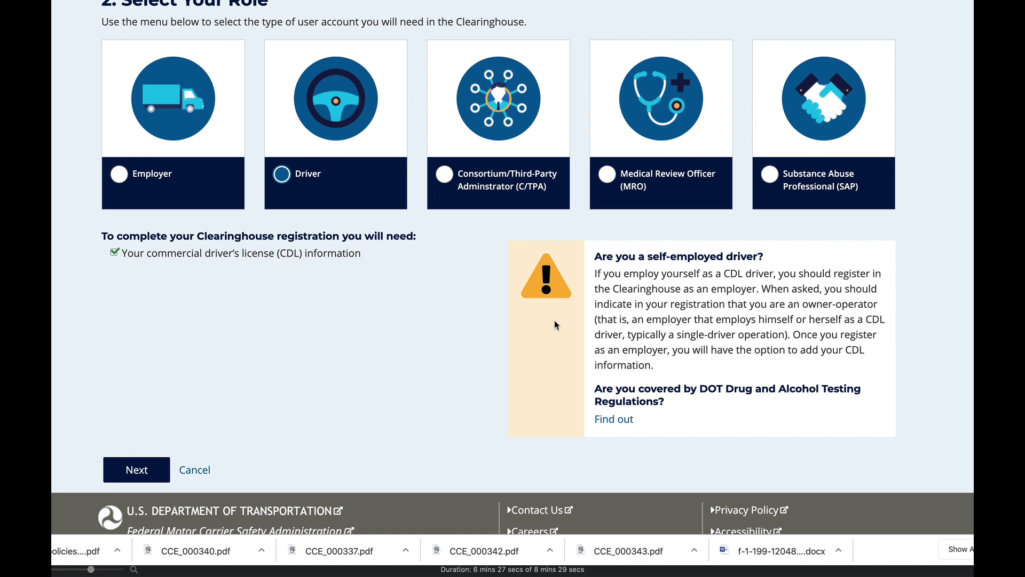
left_click(128, 473)
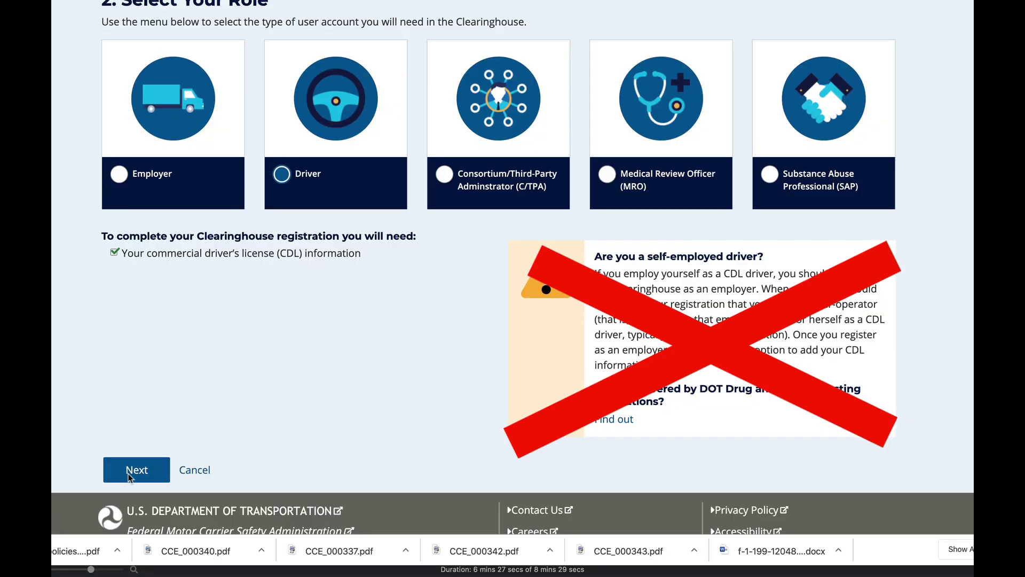
scroll(281, 373, "up", 1)
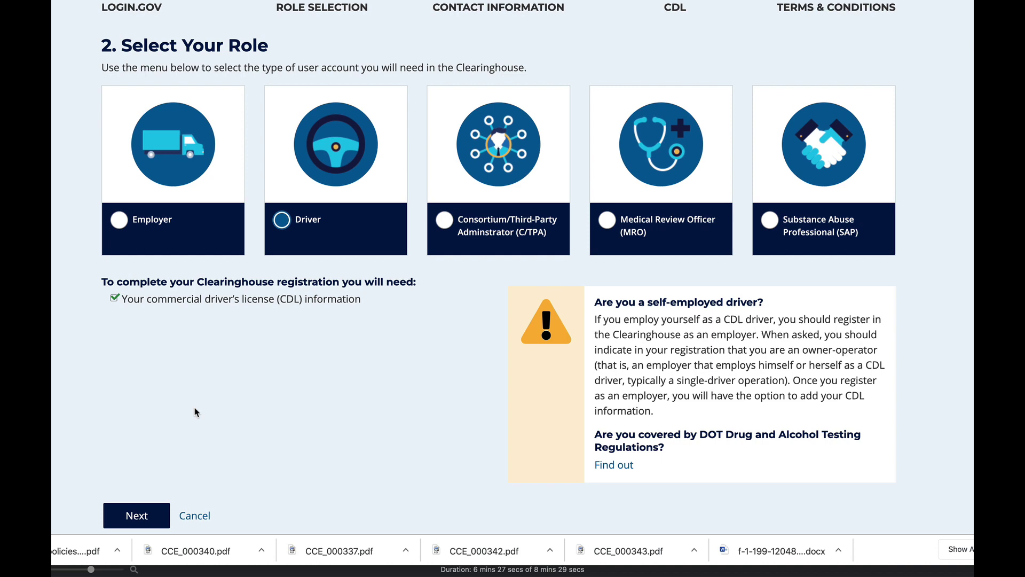
- Enter the driver's name, phone and address, choose Email as preferred contact, and submit
left_click(137, 516)
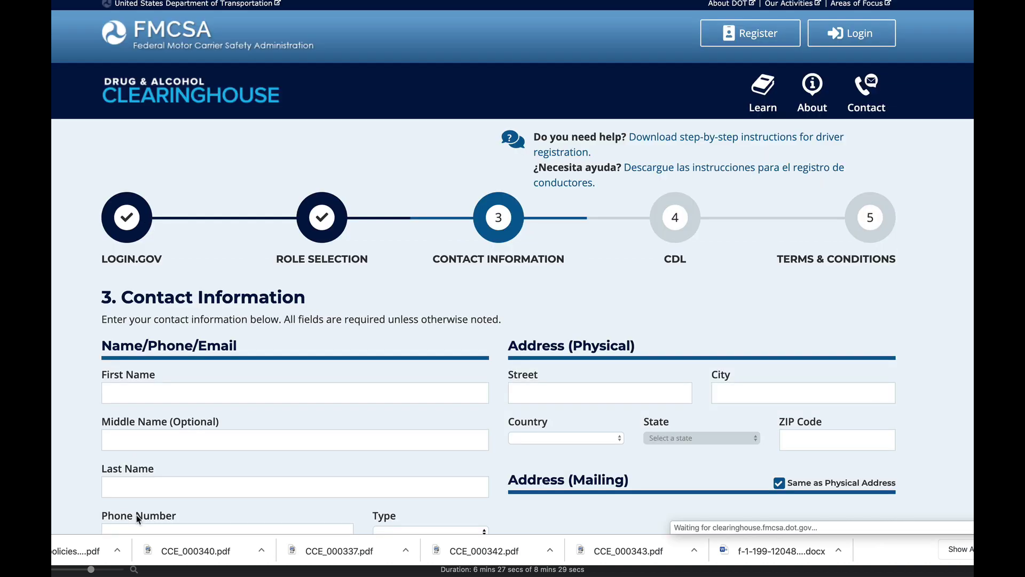
scroll(179, 362, "down", 3)
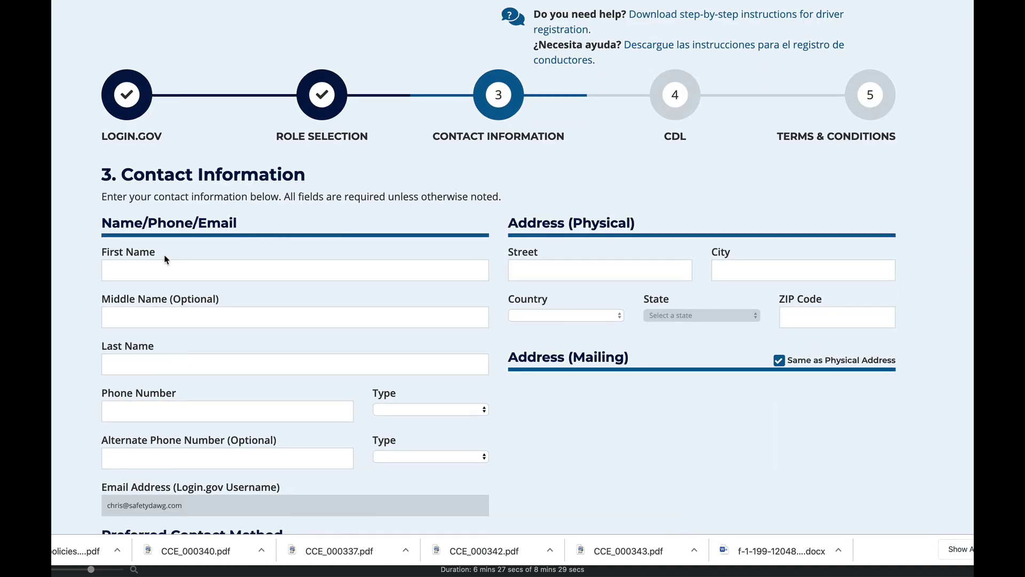
left_click(127, 272)
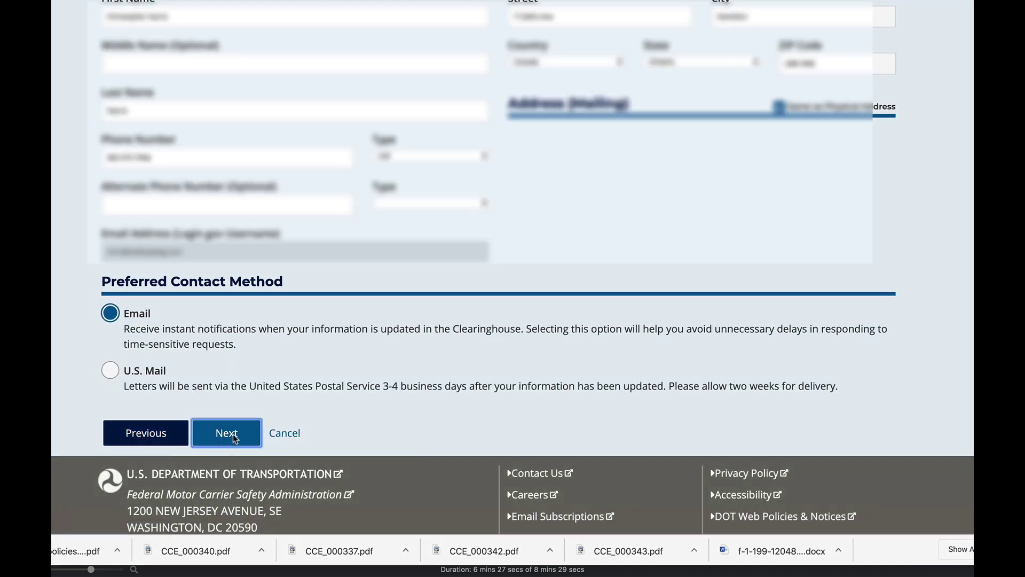
left_click(227, 432)
- Enter the driver's CDL number and date of birth, correcting a wrong digit in the birth year
scroll(278, 395, "down", 2)
left_click(319, 355)
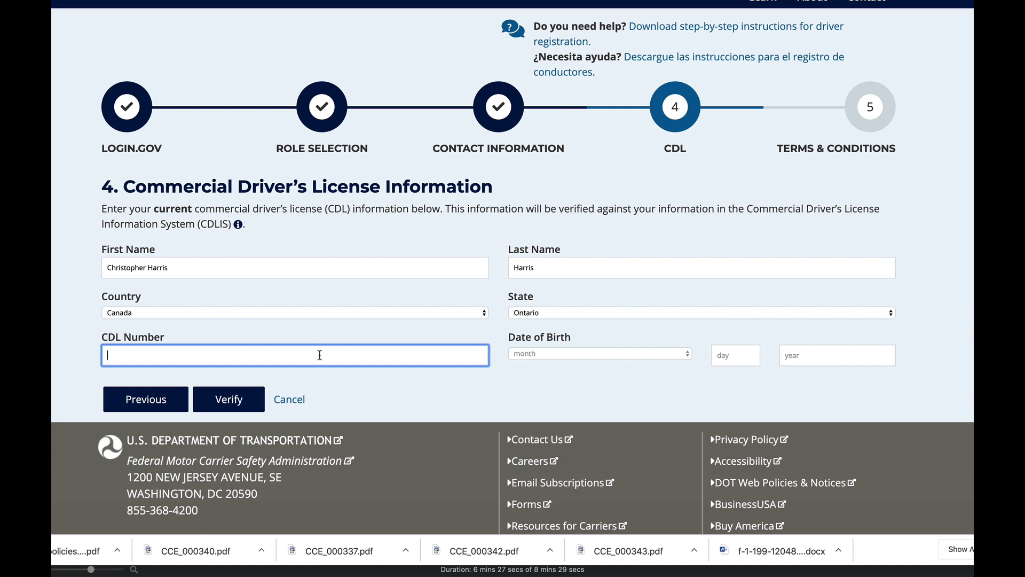
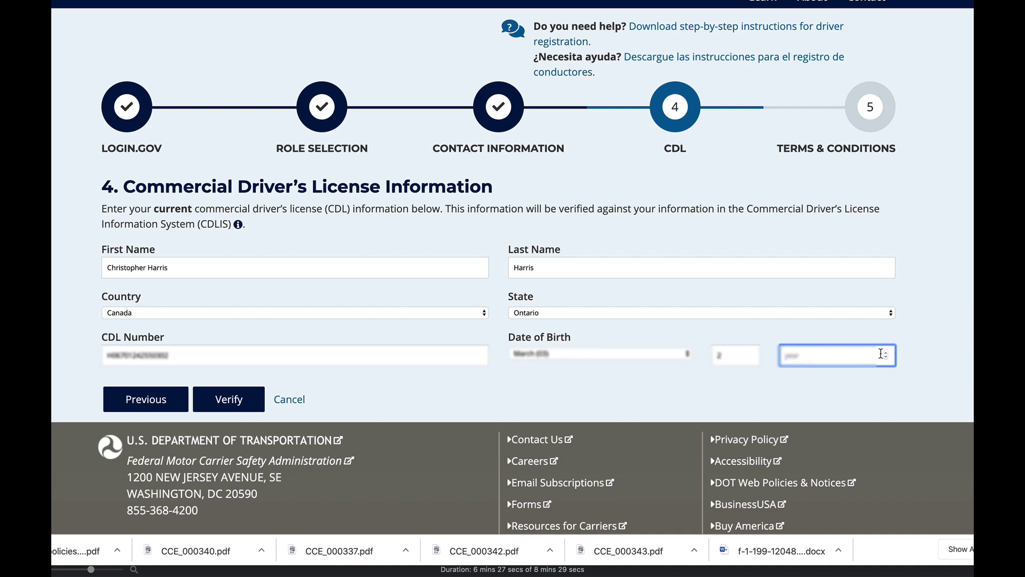
key("BackSpace")
key("BackSpace")
key("BackSpace")
key("Left")
key("Left")
key("Left")
key("Delete")
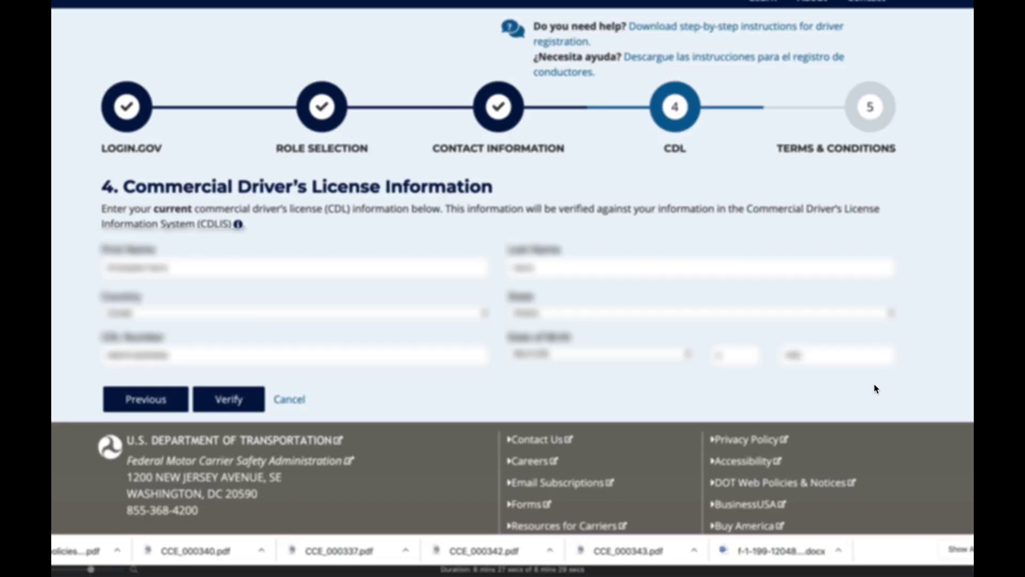
scroll(875, 388, "down", 3)
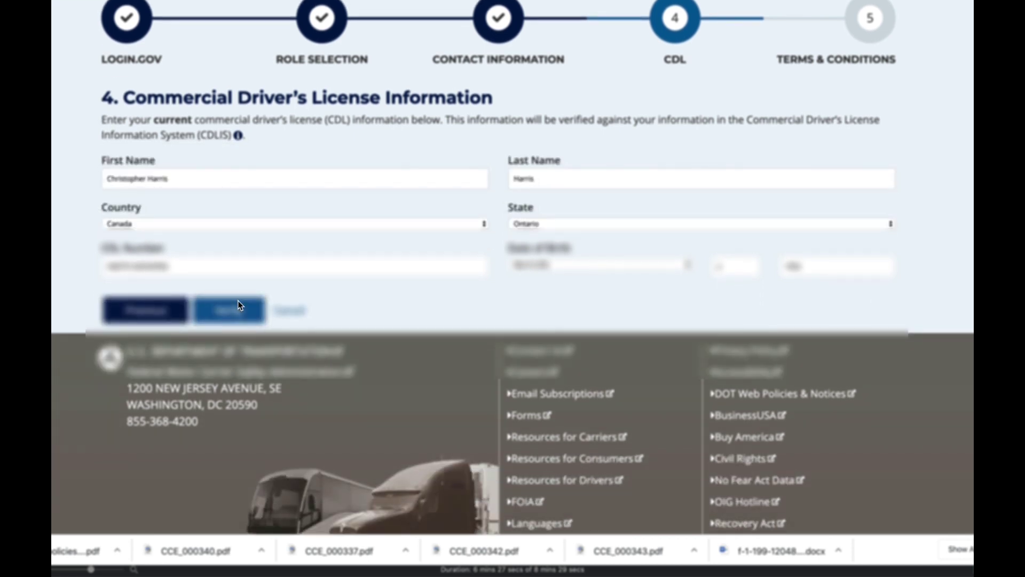
- Send the licence details for verification and confirm the CDL success message
left_click(232, 314)
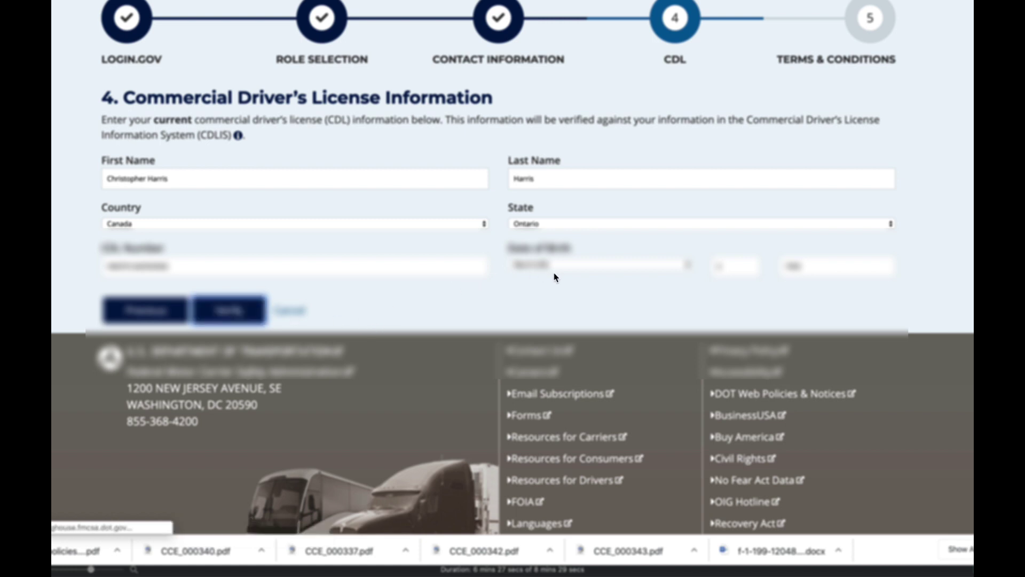
scroll(403, 293, "down", 3)
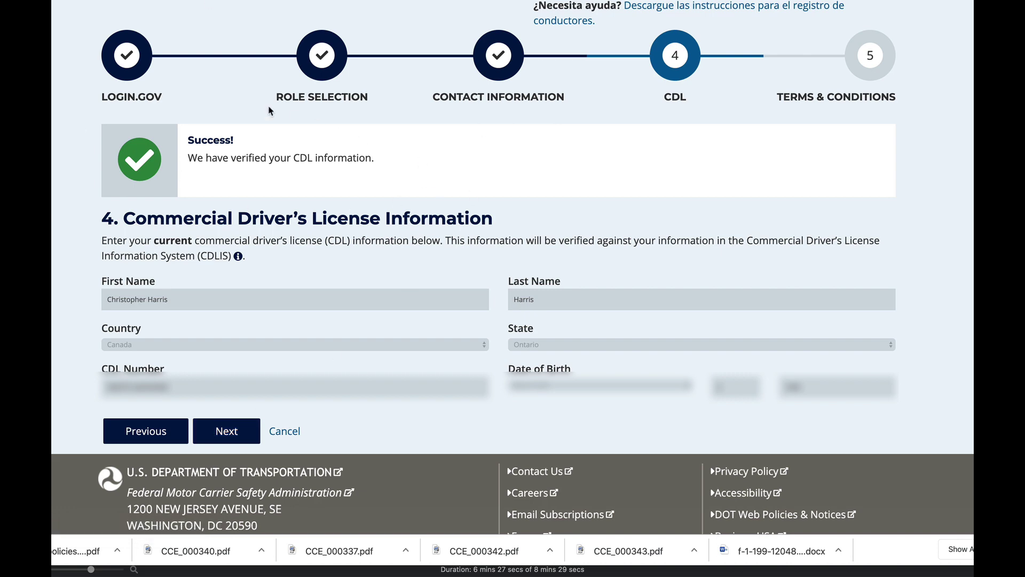
- On the Terms and Conditions step, affirm the information is true and agree to the terms
left_click(228, 427)
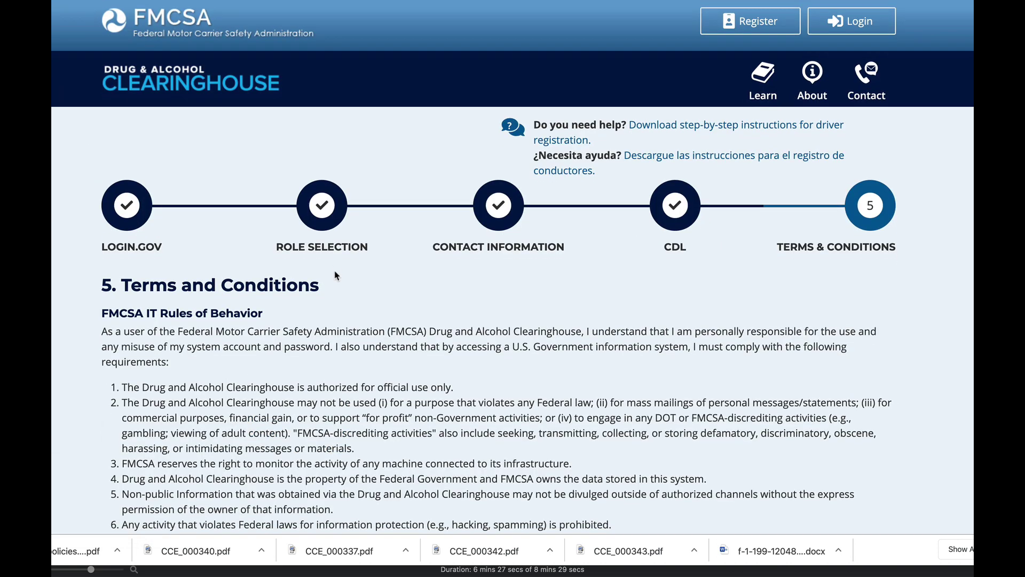
scroll(336, 275, "down", 15)
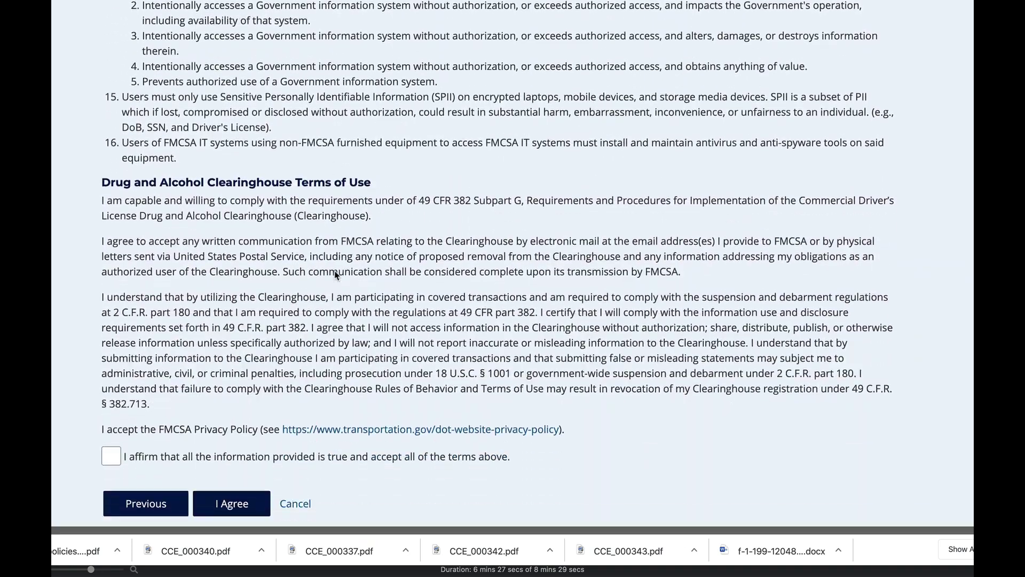
scroll(336, 275, "down", 3)
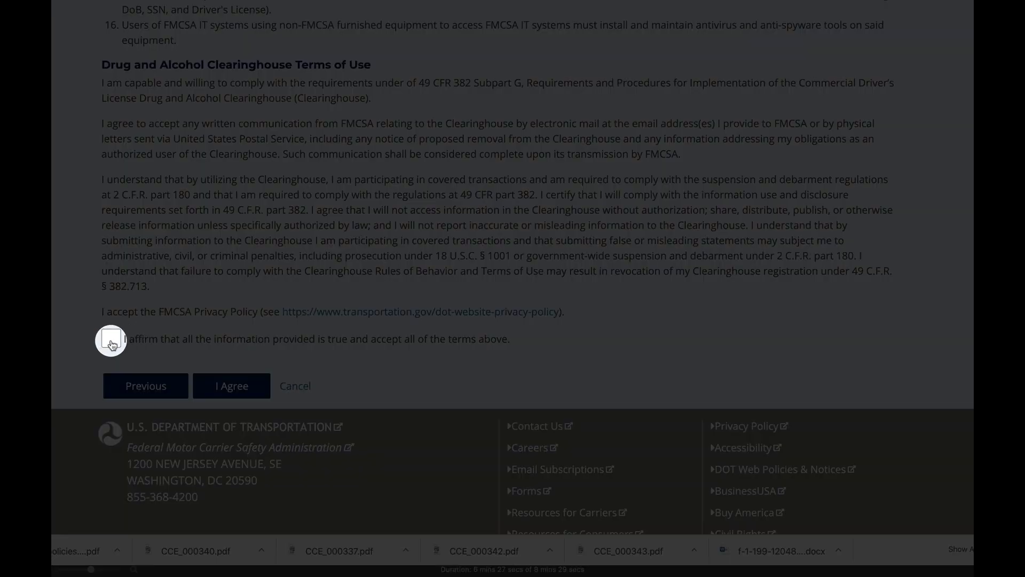
left_click(111, 344)
left_click(227, 392)
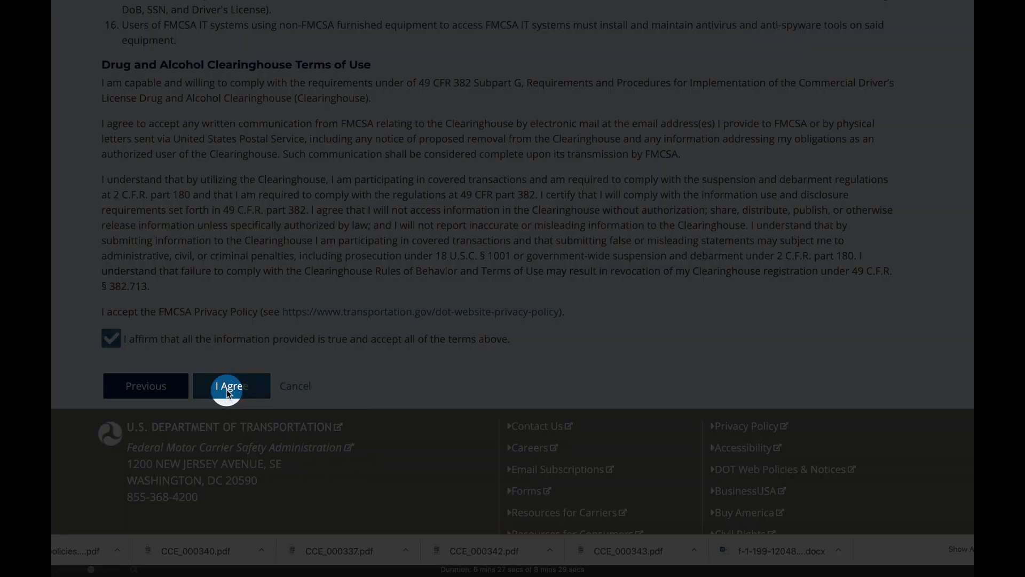
- Print the terms page through the browser's File menu
scroll(227, 392, "up", 3)
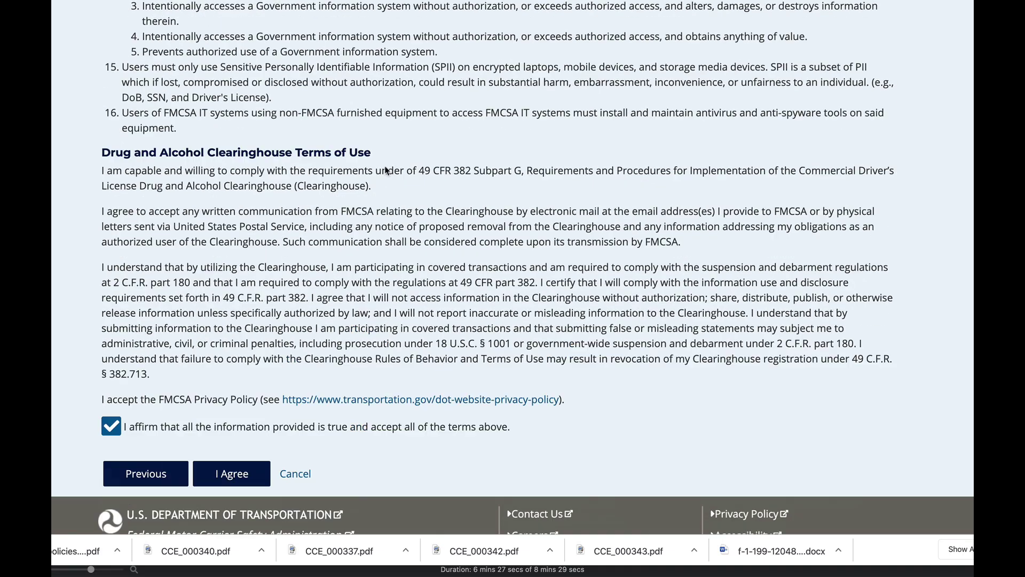
left_click(78, 2)
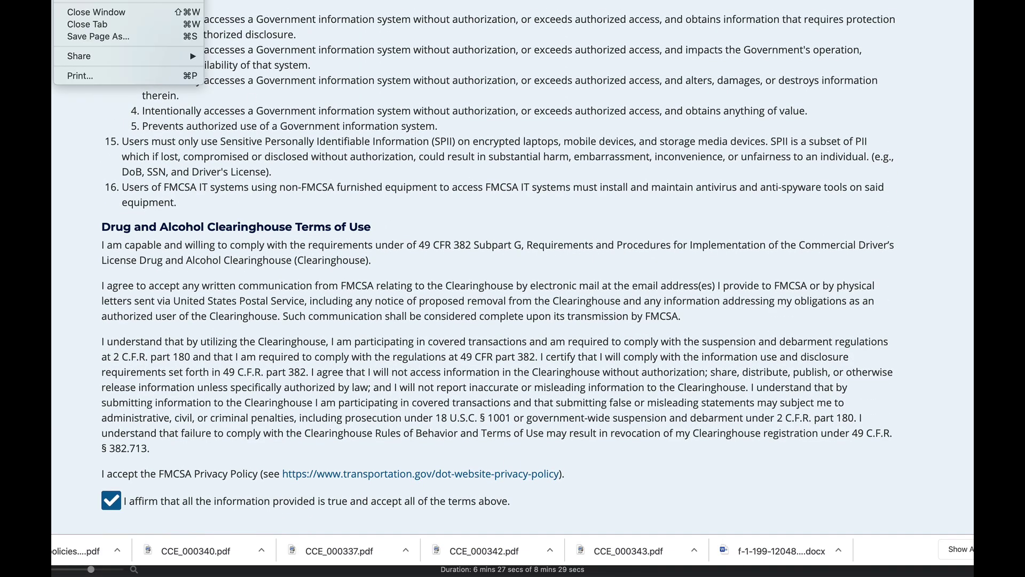
left_click(88, 74)
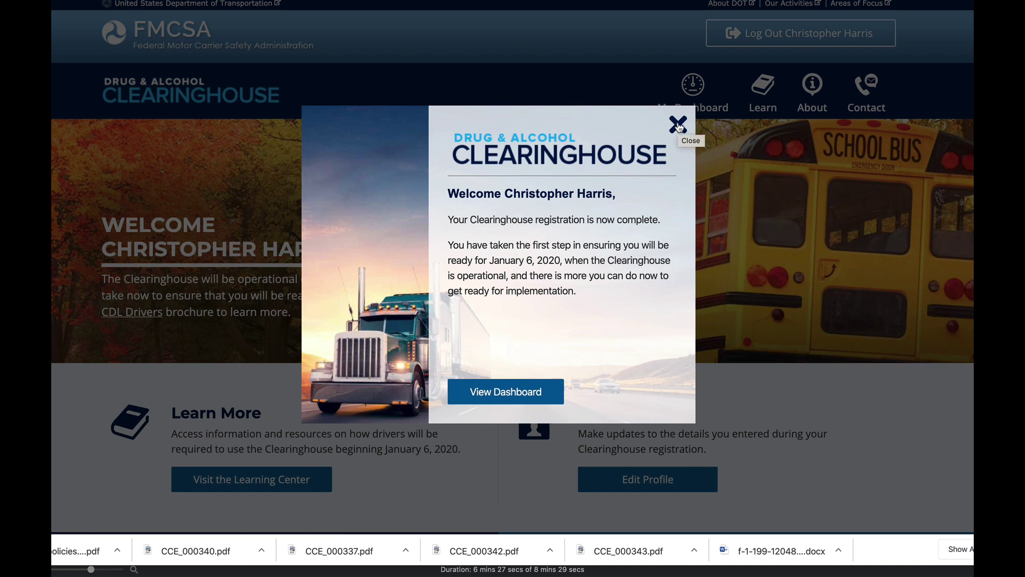
- Close the registration-complete pop-up and browse the Learn More, Edit Profile and Query Process sections
left_click(506, 392)
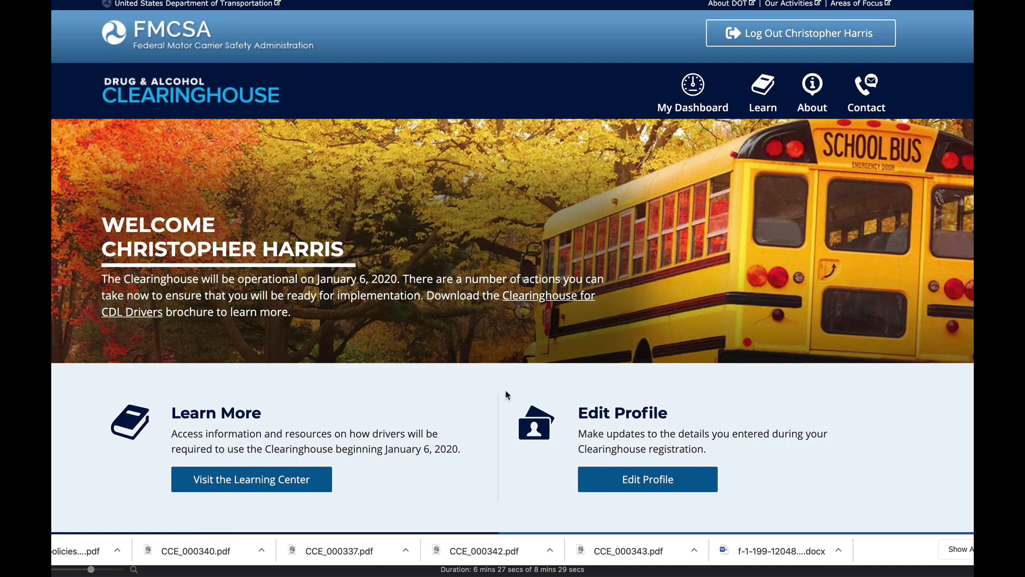
scroll(507, 394, "down", 3)
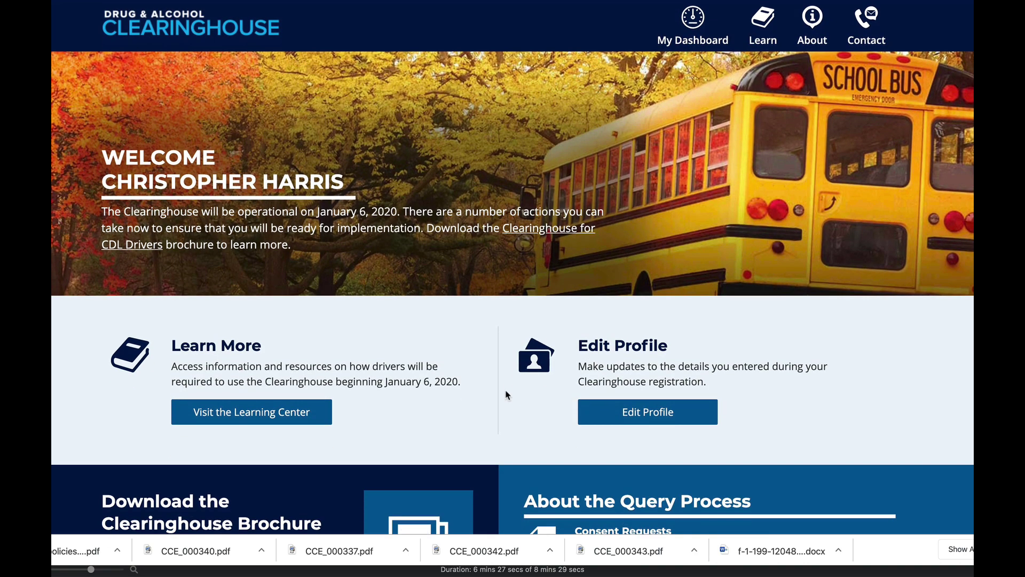
scroll(506, 395, "down", 5)
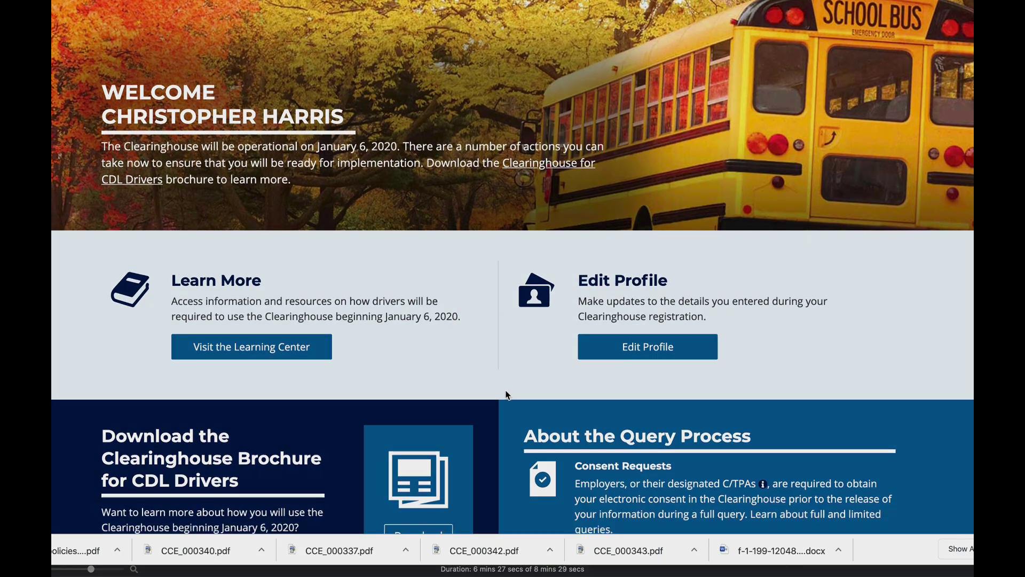